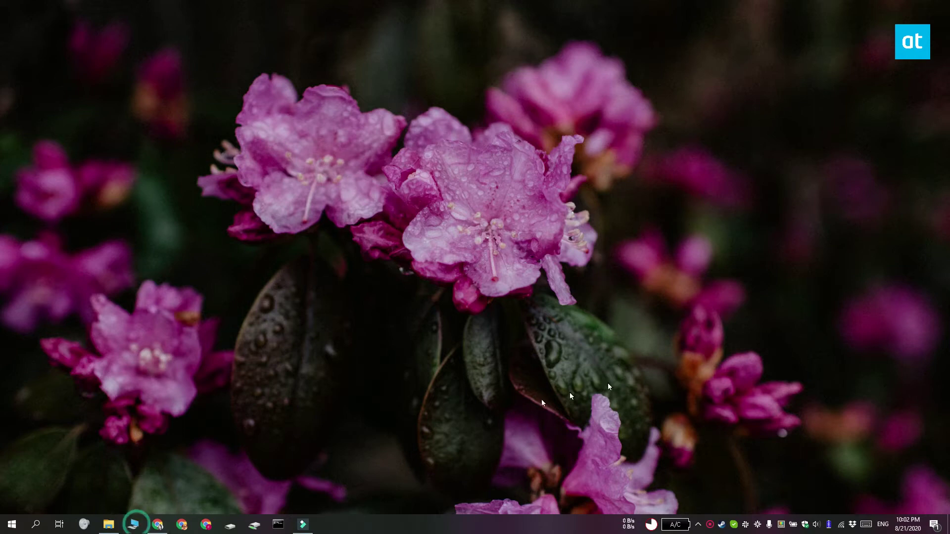
- Open Local Disk (C:) in File Explorer and select the Windows10Upgrade folder
key("super+e")
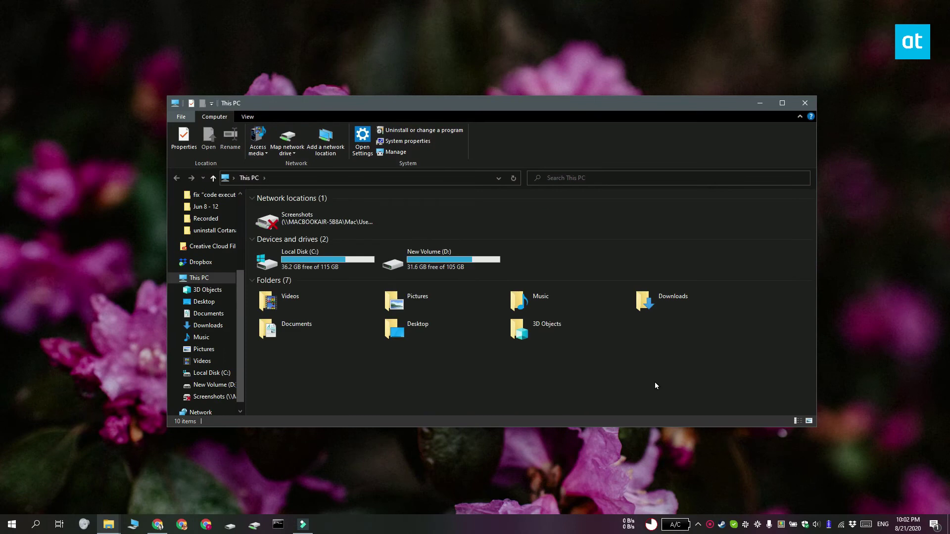
left_click(319, 261)
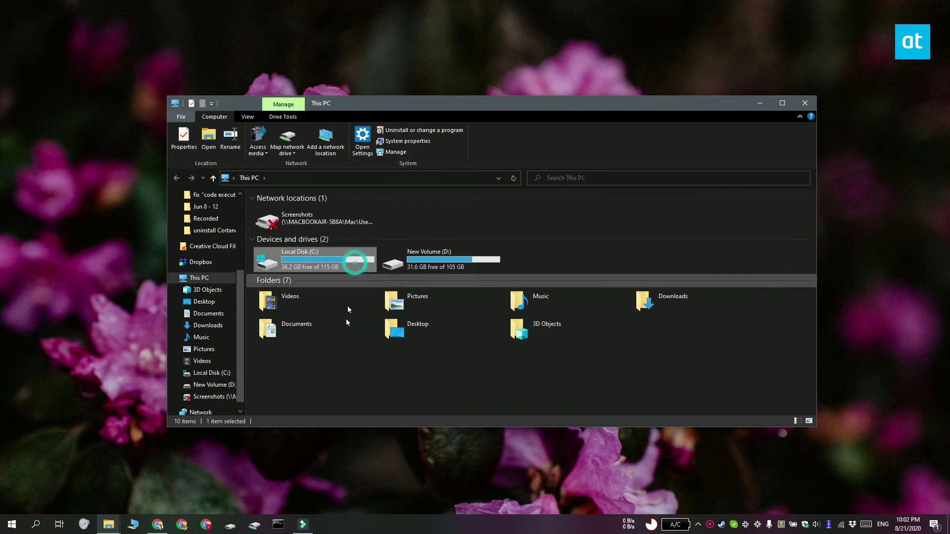
double_click(328, 268)
scroll(341, 346, "down", 5)
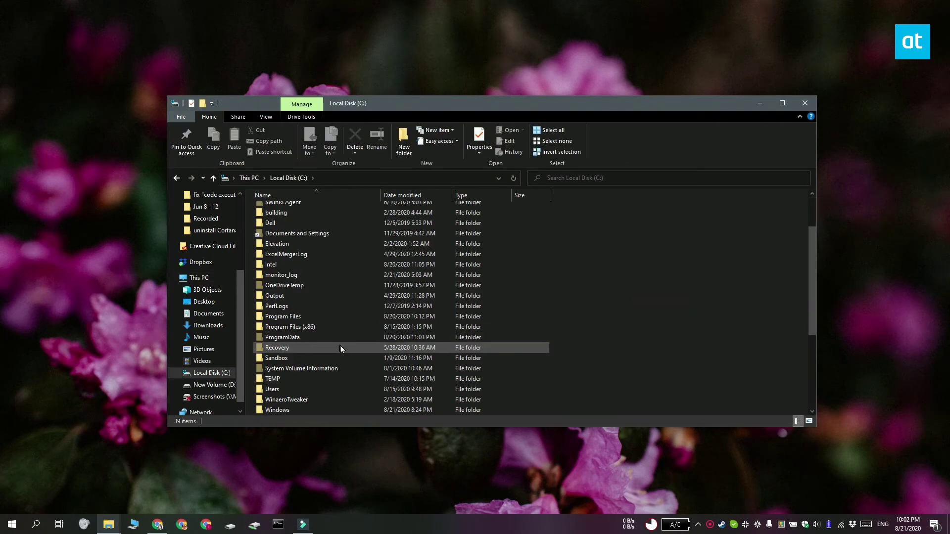
left_click(327, 326)
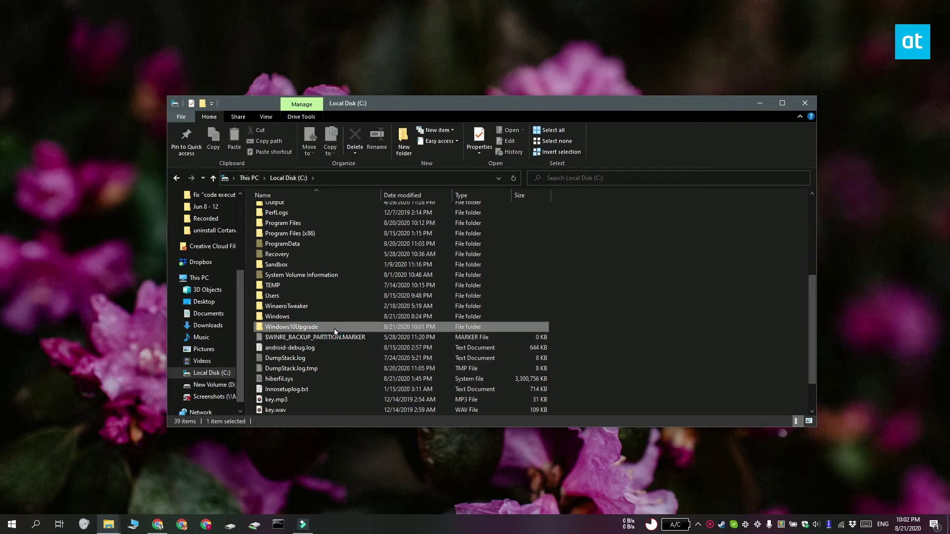
- Permanently delete the Windows10Upgrade folder, confirming and granting administrator permission
key("shift+Delete")
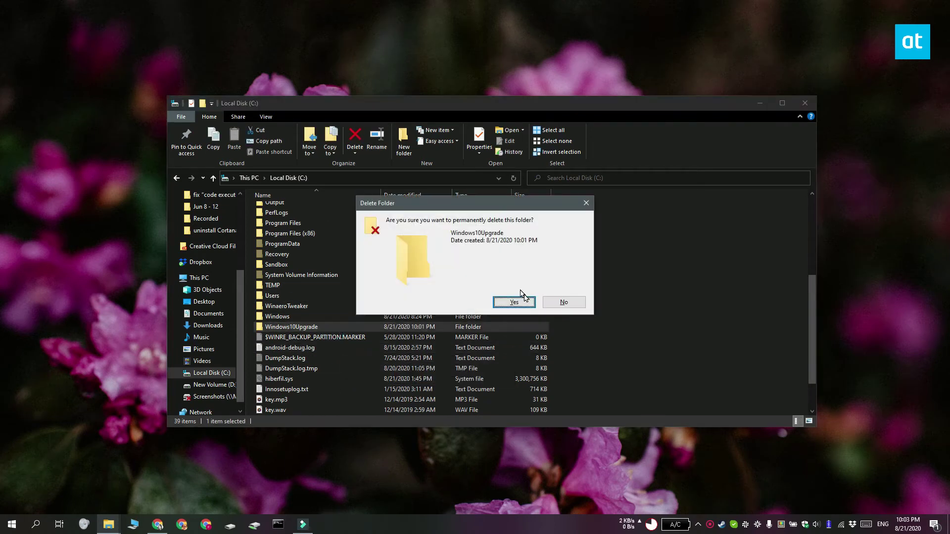
left_click(527, 304)
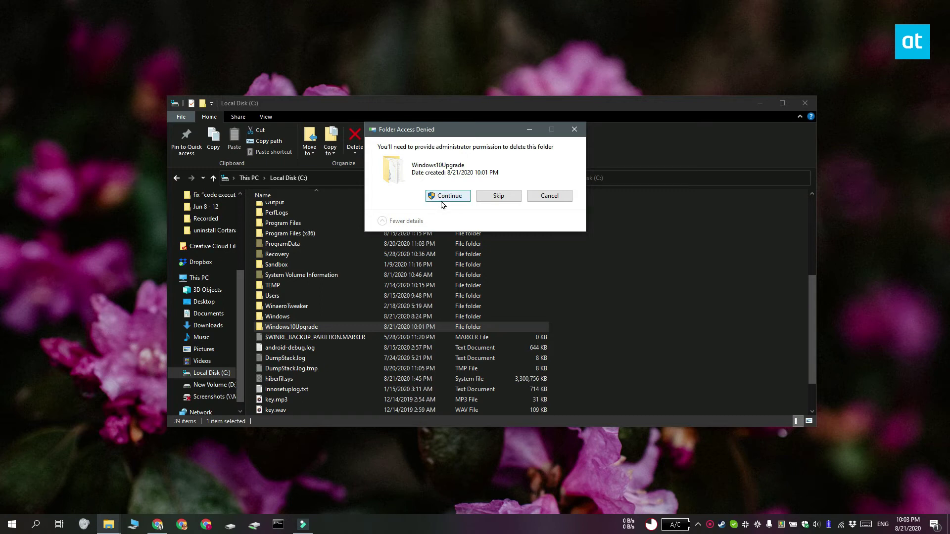
left_click(448, 196)
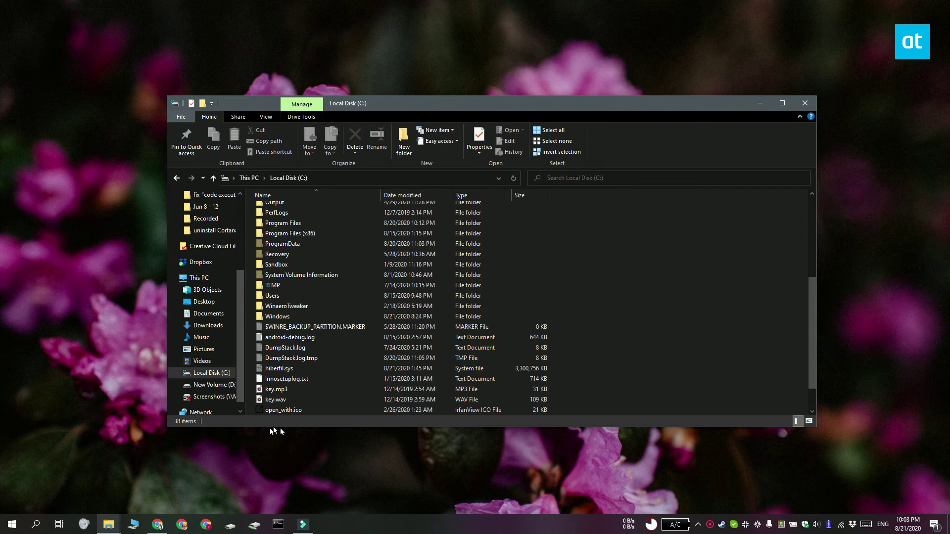
- Close File Explorer and select Windows 10 Update Assistant in the installed programs list
key("ctrl+w")
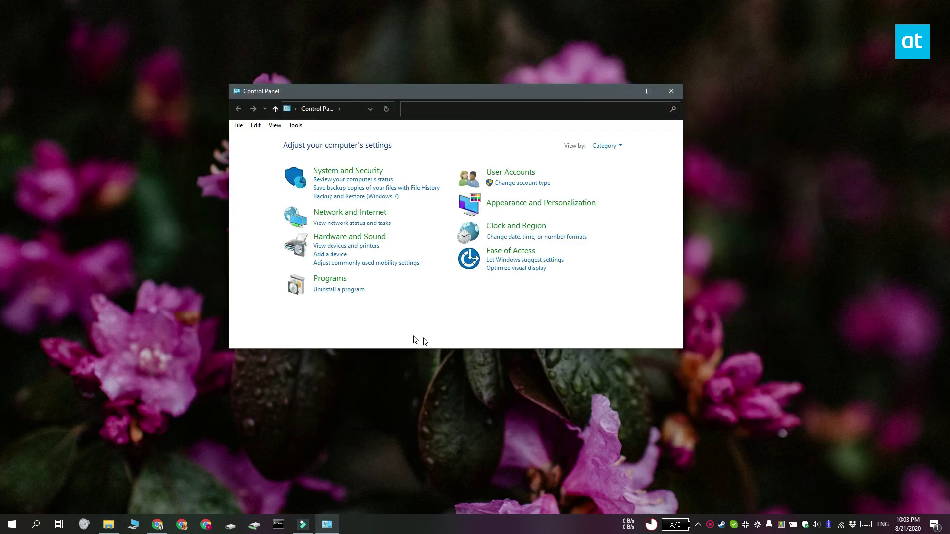
left_click(342, 291)
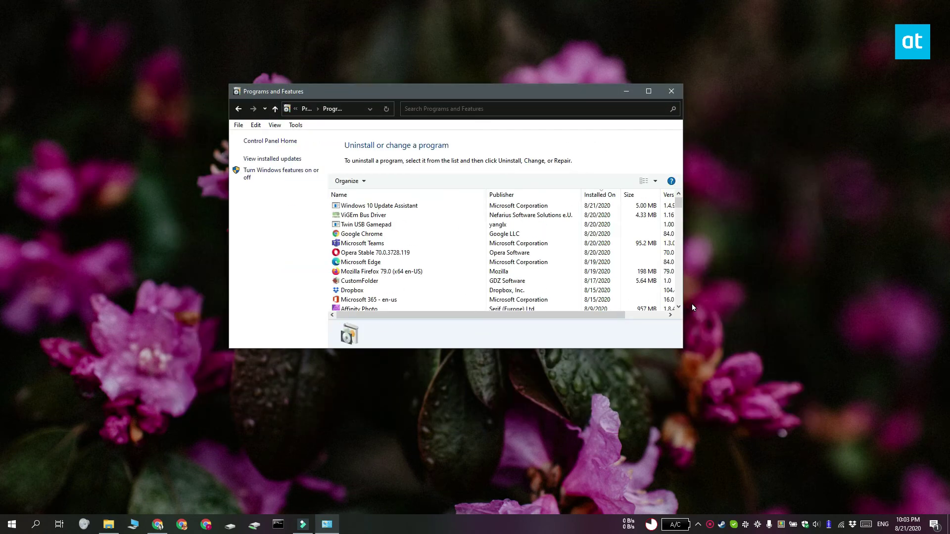
left_click(379, 206)
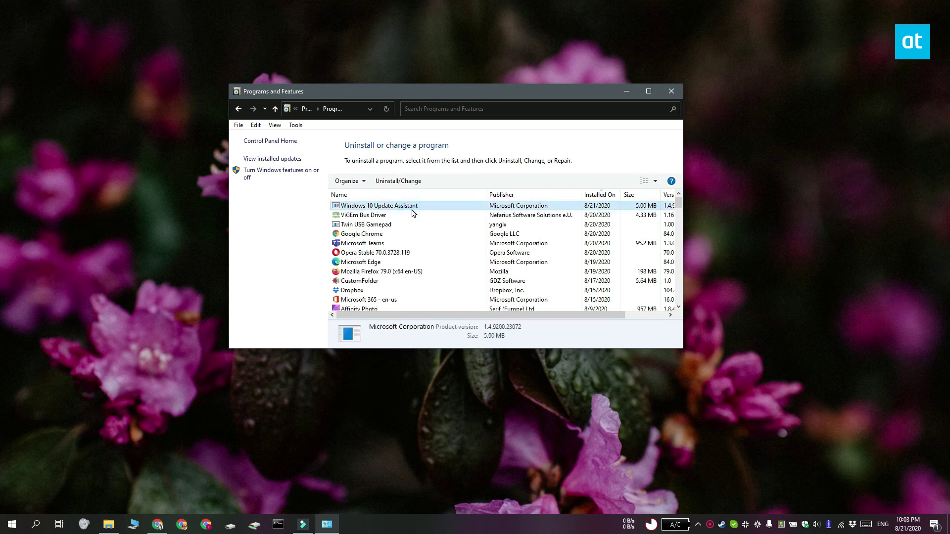
- Uninstall Windows 10 Update Assistant and confirm removal of its leftover entry
left_click(398, 181)
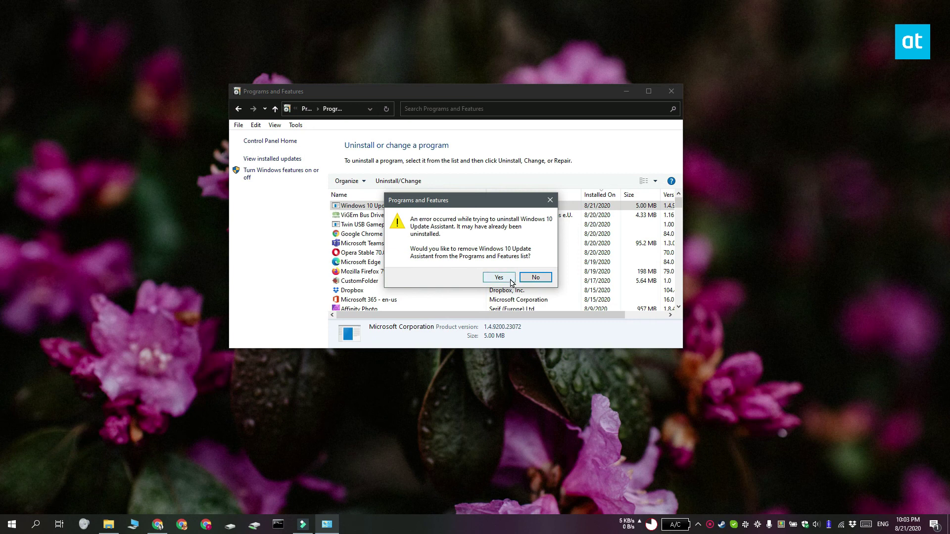
left_click(499, 278)
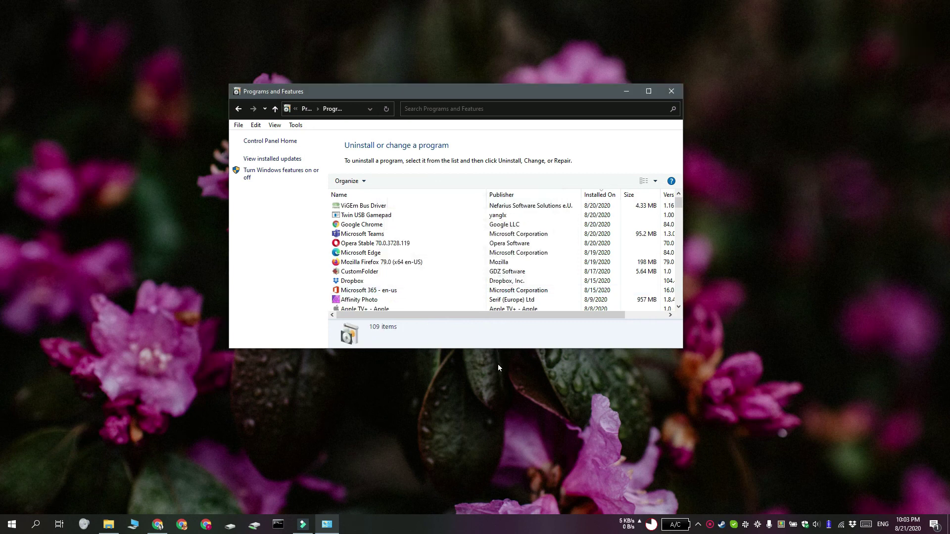